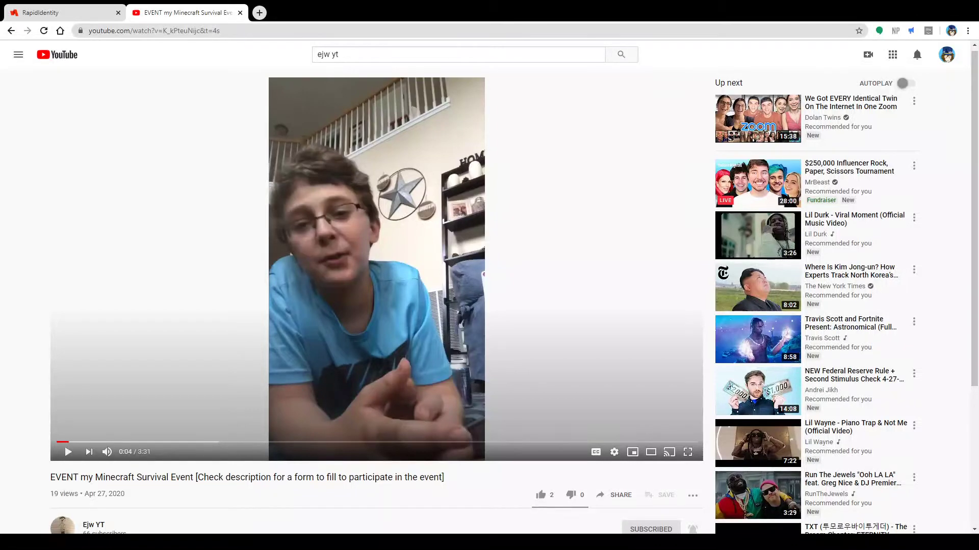
scroll(490, 306, "down", 2)
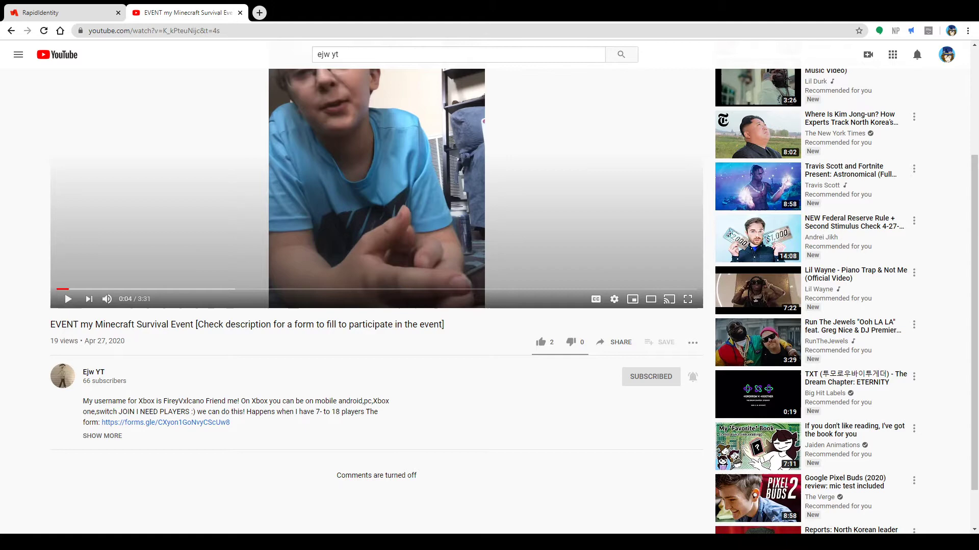
scroll(489, 306, "up", 2)
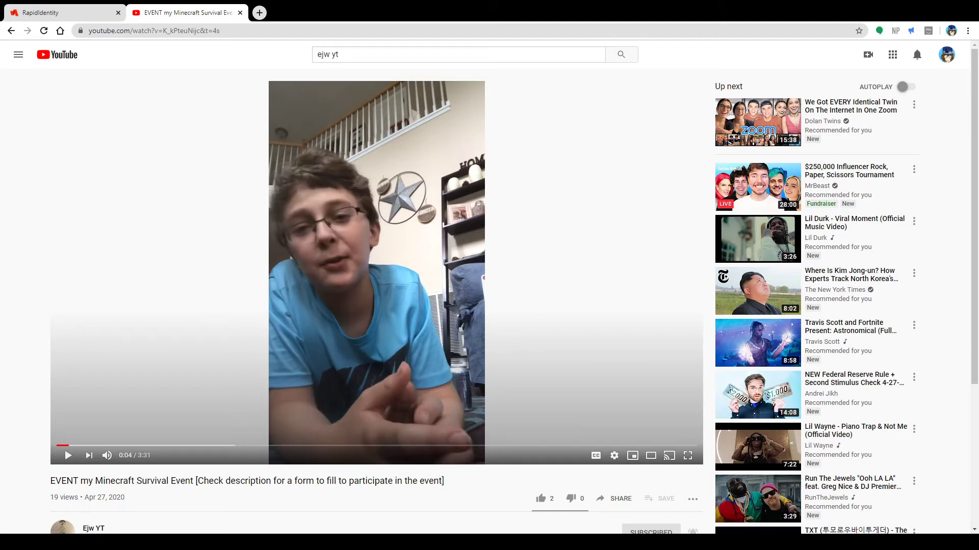
scroll(489, 306, "down", 1)
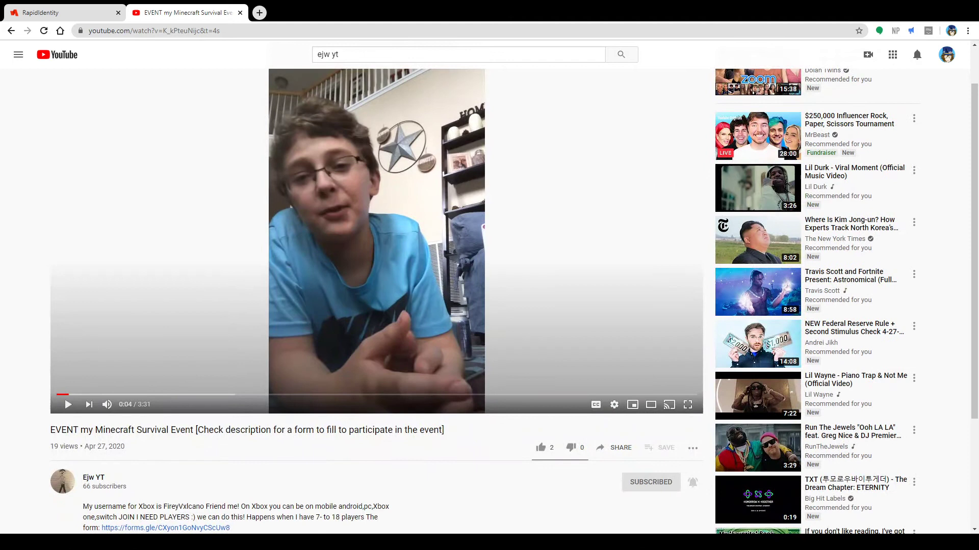
scroll(489, 306, "up", 1)
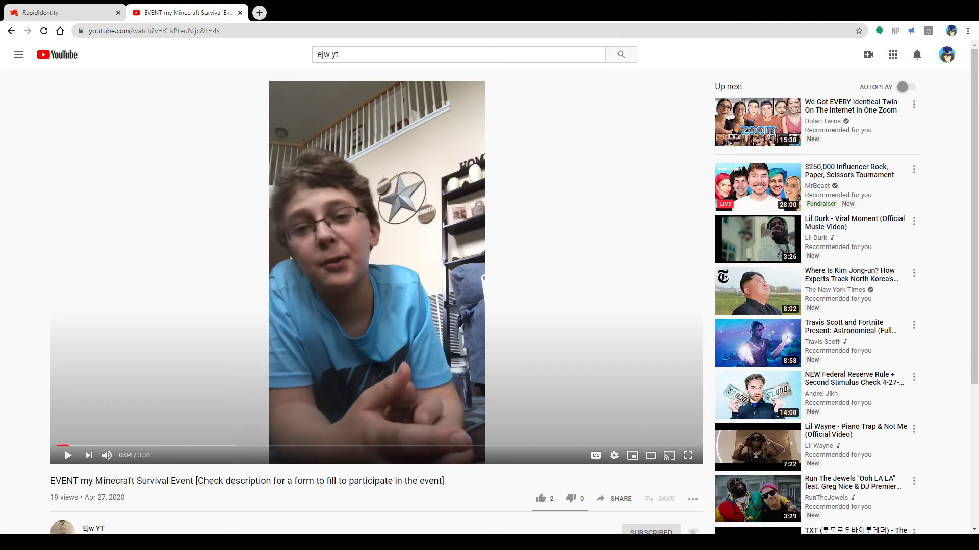
scroll(489, 306, "down", 3)
scroll(489, 306, "up", 3)
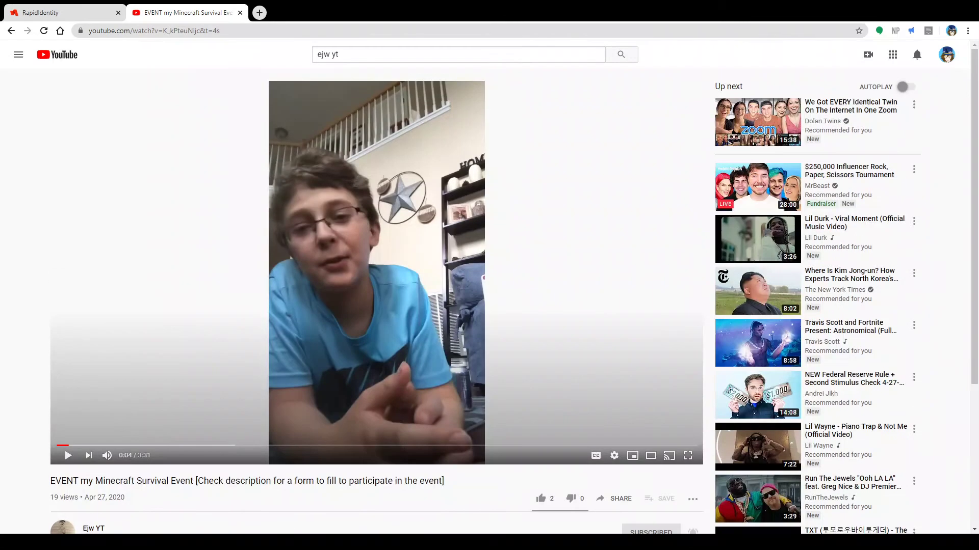